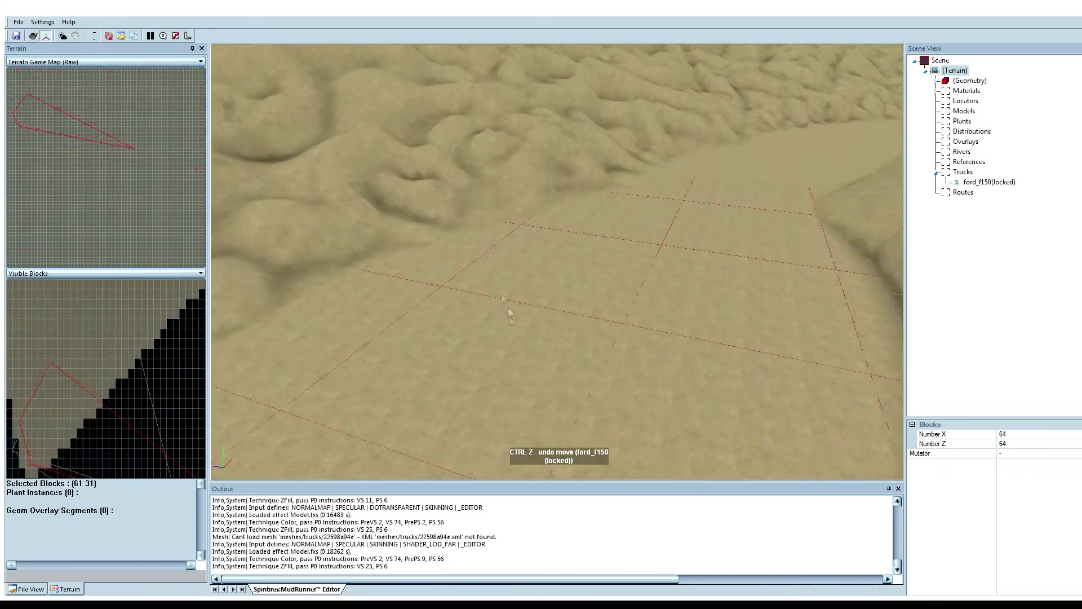
Add a locked truck to the map's Trucks and position it on the terrain
{"action": "right_click", "coordinate": [962, 173]}
{"action": "left_click", "coordinate": [983, 178]}
{"action": "left_click_drag", "start_coordinate": [549, 263], "coordinate": [609, 401]}
{"action": "left_click", "coordinate": [714, 306]}
{"action": "left_click_drag", "start_coordinate": [714, 306], "coordinate": [570, 225], "text": "alt"}
Sculpt the hill's slope and shoulder with broad Geometry brush strokes
{"action": "left_click", "coordinate": [967, 81]}
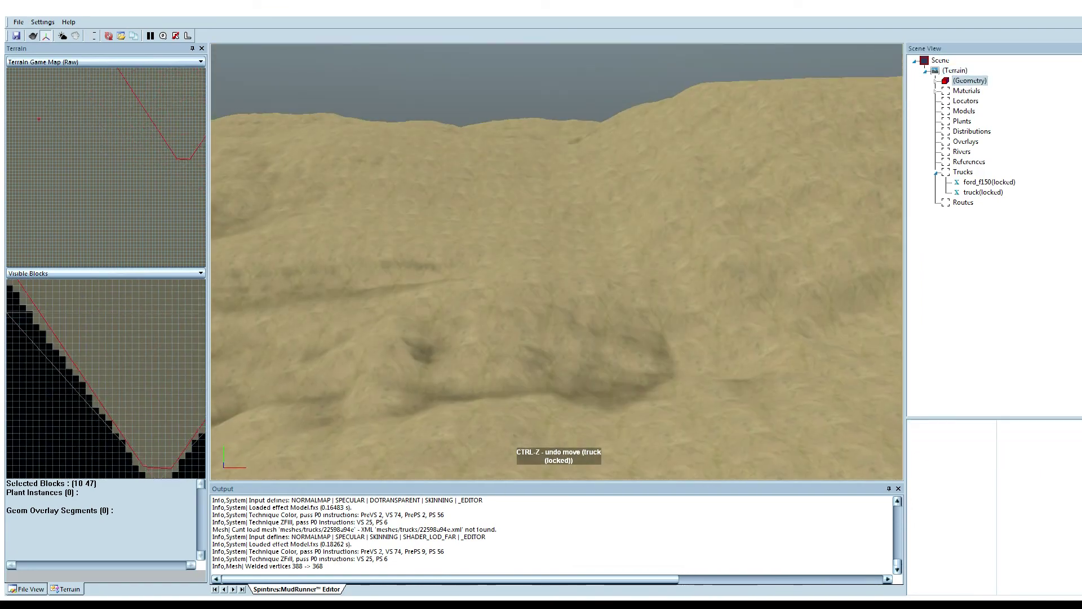
{"action": "mouse_move", "coordinate": [489, 238]}
{"action": "left_mouse_down", "text": "alt"}
{"action": "mouse_move", "coordinate": [410, 211]}
{"action": "mouse_move", "coordinate": [373, 249]}
{"action": "mouse_move", "coordinate": [477, 184]}
{"action": "mouse_move", "coordinate": [663, 346]}
{"action": "mouse_move", "coordinate": [475, 266]}
{"action": "mouse_move", "coordinate": [669, 285]}
{"action": "mouse_move", "coordinate": [700, 249]}
{"action": "mouse_move", "coordinate": [708, 271]}
{"action": "mouse_move", "coordinate": [623, 208]}
{"action": "mouse_move", "coordinate": [656, 240]}
{"action": "left_mouse_up", "text": "alt"}
{"action": "mouse_move", "coordinate": [656, 240]}
{"action": "left_mouse_down"}
{"action": "mouse_move", "coordinate": [645, 152]}
{"action": "mouse_move", "coordinate": [736, 223]}
{"action": "left_mouse_up"}
{"action": "mouse_move", "coordinate": [735, 223]}
{"action": "left_mouse_down", "text": "alt"}
{"action": "mouse_move", "coordinate": [804, 253]}
{"action": "mouse_move", "coordinate": [611, 141]}
{"action": "left_mouse_up", "text": "alt"}
{"action": "mouse_move", "coordinate": [612, 141]}
{"action": "left_mouse_down"}
{"action": "mouse_move", "coordinate": [545, 152]}
{"action": "mouse_move", "coordinate": [527, 191]}
{"action": "mouse_move", "coordinate": [582, 261]}
{"action": "mouse_move", "coordinate": [496, 310]}
{"action": "mouse_move", "coordinate": [748, 254]}
{"action": "mouse_move", "coordinate": [471, 273]}
{"action": "mouse_move", "coordinate": [568, 210]}
{"action": "mouse_move", "coordinate": [940, 47]}
{"action": "left_mouse_up"}
{"action": "mouse_move", "coordinate": [654, 215]}
{"action": "left_mouse_down"}
{"action": "mouse_move", "coordinate": [401, 237]}
{"action": "mouse_move", "coordinate": [593, 194]}
{"action": "mouse_move", "coordinate": [548, 234]}
{"action": "mouse_move", "coordinate": [750, 227]}
{"action": "mouse_move", "coordinate": [529, 259]}
{"action": "mouse_move", "coordinate": [480, 191]}
{"action": "mouse_move", "coordinate": [566, 201]}
{"action": "mouse_move", "coordinate": [596, 265]}
{"action": "mouse_move", "coordinate": [384, 321]}
{"action": "mouse_move", "coordinate": [553, 164]}
{"action": "mouse_move", "coordinate": [854, 85]}
{"action": "left_mouse_up"}
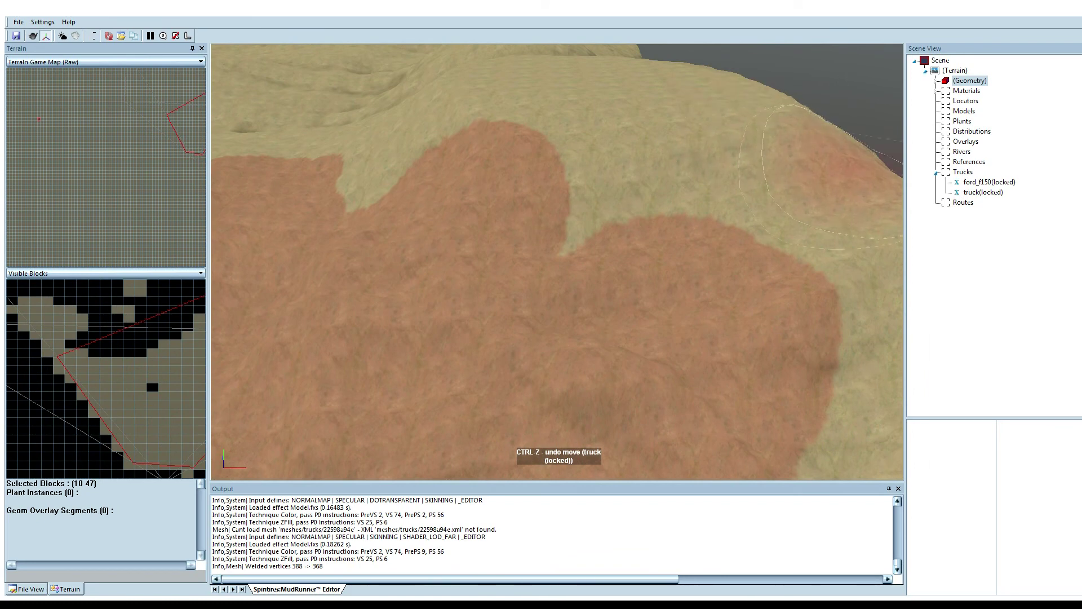
{"action": "left_click_drag", "start_coordinate": [453, 142], "coordinate": [430, 233]}
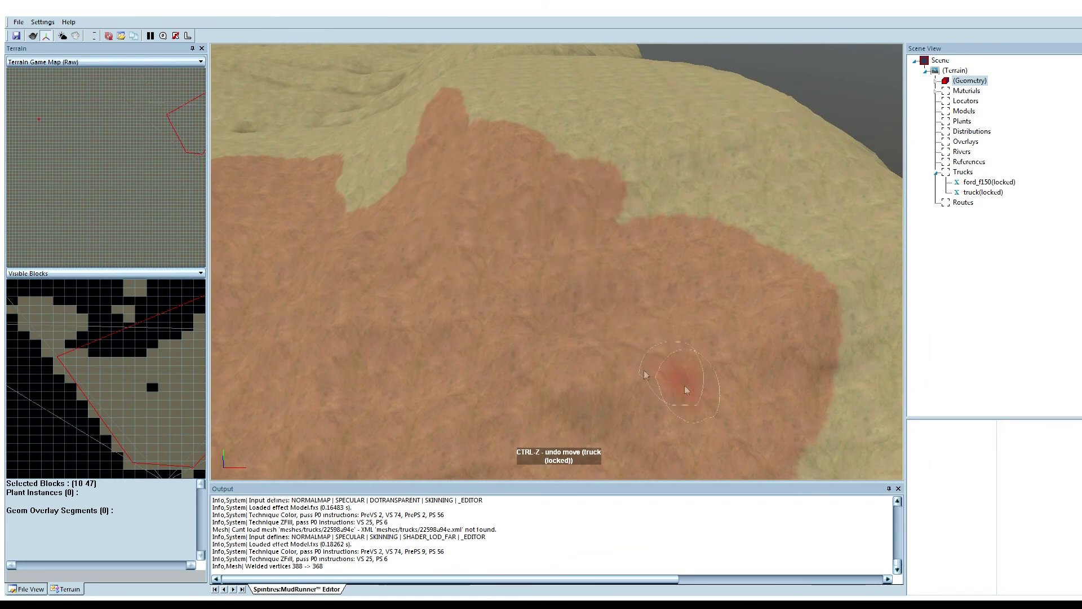
Extend the Geometry brush strokes to the unpainted hillside near the map edge and rebuild the terrain
{"action": "mouse_move", "coordinate": [763, 316]}
{"action": "left_mouse_down", "text": "alt"}
{"action": "mouse_move", "coordinate": [684, 314]}
{"action": "mouse_move", "coordinate": [693, 379]}
{"action": "mouse_move", "coordinate": [552, 377]}
{"action": "mouse_move", "coordinate": [551, 362]}
{"action": "mouse_move", "coordinate": [519, 346]}
{"action": "mouse_move", "coordinate": [522, 258]}
{"action": "mouse_move", "coordinate": [353, 197]}
{"action": "mouse_move", "coordinate": [516, 169]}
{"action": "left_mouse_up", "text": "alt"}
{"action": "mouse_move", "coordinate": [516, 169]}
{"action": "left_mouse_down", "text": "alt"}
{"action": "mouse_move", "coordinate": [401, 241]}
{"action": "mouse_move", "coordinate": [485, 222]}
{"action": "mouse_move", "coordinate": [385, 271]}
{"action": "mouse_move", "coordinate": [411, 234]}
{"action": "mouse_move", "coordinate": [441, 222]}
{"action": "mouse_move", "coordinate": [388, 340]}
{"action": "mouse_move", "coordinate": [506, 259]}
{"action": "mouse_move", "coordinate": [367, 295]}
{"action": "mouse_move", "coordinate": [394, 271]}
{"action": "mouse_move", "coordinate": [592, 223]}
{"action": "left_mouse_up", "text": "alt"}
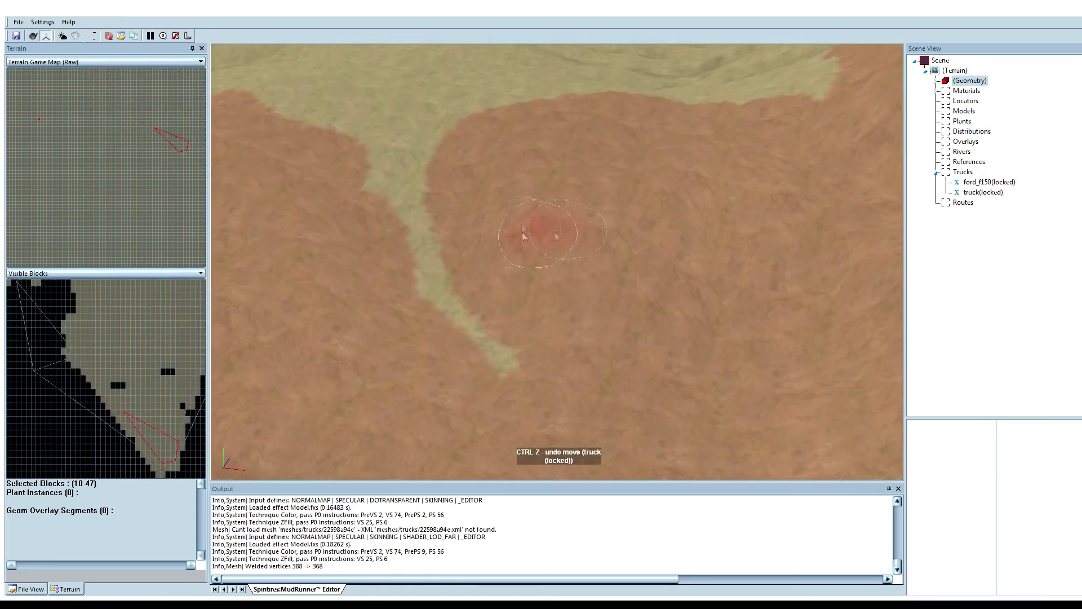
{"action": "mouse_move", "coordinate": [616, 319]}
{"action": "left_mouse_down", "text": "alt"}
{"action": "mouse_move", "coordinate": [489, 354]}
{"action": "mouse_move", "coordinate": [580, 377]}
{"action": "mouse_move", "coordinate": [490, 366]}
{"action": "mouse_move", "coordinate": [398, 378]}
{"action": "left_mouse_up", "text": "alt"}
{"action": "mouse_move", "coordinate": [475, 346]}
{"action": "left_mouse_down", "text": "alt"}
{"action": "mouse_move", "coordinate": [737, 274]}
{"action": "mouse_move", "coordinate": [441, 287]}
{"action": "left_mouse_up", "text": "alt"}
{"action": "left_click_drag", "start_coordinate": [508, 295], "coordinate": [598, 286], "text": "alt"}
{"action": "left_click_drag", "start_coordinate": [597, 286], "coordinate": [581, 220]}
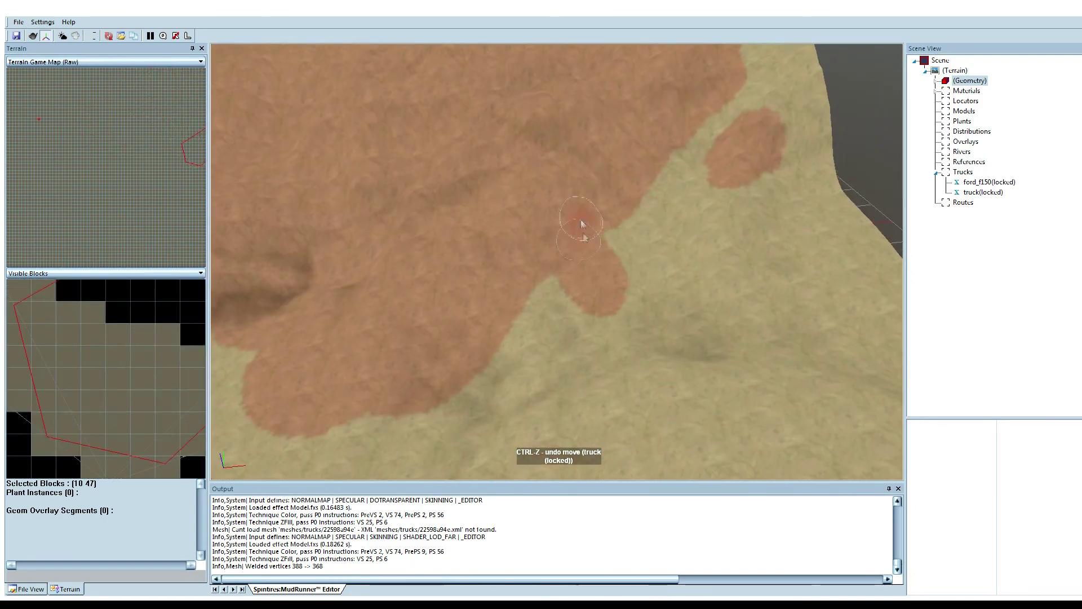
{"action": "mouse_move", "coordinate": [709, 241]}
{"action": "left_mouse_down", "text": "alt"}
{"action": "mouse_move", "coordinate": [712, 205]}
{"action": "mouse_move", "coordinate": [643, 273]}
{"action": "mouse_move", "coordinate": [679, 268]}
{"action": "mouse_move", "coordinate": [590, 202]}
{"action": "mouse_move", "coordinate": [518, 256]}
{"action": "mouse_move", "coordinate": [471, 266]}
{"action": "mouse_move", "coordinate": [500, 219]}
{"action": "mouse_move", "coordinate": [553, 252]}
{"action": "mouse_move", "coordinate": [514, 101]}
{"action": "mouse_move", "coordinate": [515, 283]}
{"action": "mouse_move", "coordinate": [382, 314]}
{"action": "mouse_move", "coordinate": [607, 275]}
{"action": "mouse_move", "coordinate": [519, 255]}
{"action": "left_mouse_up", "text": "alt"}
{"action": "left_click", "coordinate": [109, 36]}
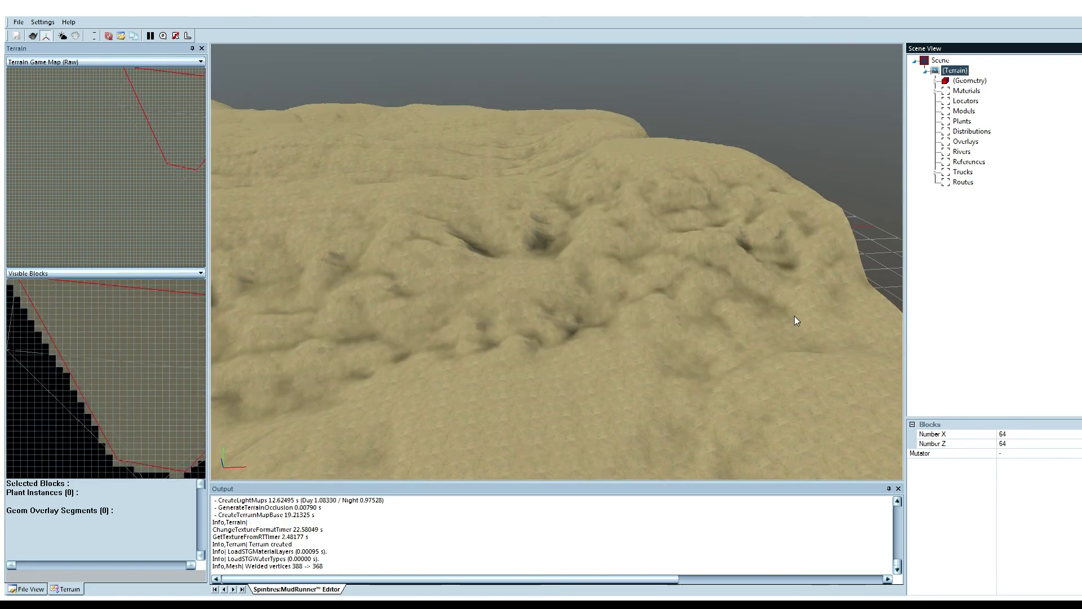
Sculpt a close-up section of the rebuilt rocky slope with short Geometry brush strokes
{"action": "middle_click_drag", "start_coordinate": [509, 275], "coordinate": [524, 293]}
{"action": "left_click", "coordinate": [954, 82]}
{"action": "left_click", "coordinate": [952, 71]}
{"action": "mouse_move", "coordinate": [555, 228]}
{"action": "middle_mouse_down"}
{"action": "mouse_move", "coordinate": [679, 147]}
{"action": "mouse_move", "coordinate": [571, 218]}
{"action": "mouse_move", "coordinate": [674, 268]}
{"action": "mouse_move", "coordinate": [640, 285]}
{"action": "mouse_move", "coordinate": [704, 301]}
{"action": "mouse_move", "coordinate": [309, 169]}
{"action": "mouse_move", "coordinate": [439, 236]}
{"action": "mouse_move", "coordinate": [449, 229]}
{"action": "mouse_move", "coordinate": [296, 215]}
{"action": "mouse_move", "coordinate": [435, 252]}
{"action": "mouse_move", "coordinate": [345, 246]}
{"action": "mouse_move", "coordinate": [531, 236]}
{"action": "mouse_move", "coordinate": [708, 195]}
{"action": "mouse_move", "coordinate": [502, 152]}
{"action": "mouse_move", "coordinate": [673, 288]}
{"action": "mouse_move", "coordinate": [493, 314]}
{"action": "mouse_move", "coordinate": [731, 304]}
{"action": "mouse_move", "coordinate": [443, 242]}
{"action": "mouse_move", "coordinate": [340, 262]}
{"action": "mouse_move", "coordinate": [466, 201]}
{"action": "mouse_move", "coordinate": [510, 197]}
{"action": "middle_mouse_up"}
{"action": "scroll", "coordinate": [627, 288], "scroll_direction": "up", "scroll_amount": 5}
{"action": "left_click", "coordinate": [969, 81]}
{"action": "mouse_move", "coordinate": [479, 245]}
{"action": "left_mouse_down"}
{"action": "mouse_move", "coordinate": [615, 329]}
{"action": "mouse_move", "coordinate": [500, 299]}
{"action": "left_mouse_up"}
{"action": "mouse_move", "coordinate": [500, 300]}
{"action": "middle_mouse_down"}
{"action": "mouse_move", "coordinate": [560, 295]}
{"action": "mouse_move", "coordinate": [538, 276]}
{"action": "middle_mouse_up"}
{"action": "mouse_move", "coordinate": [538, 276]}
{"action": "left_mouse_down"}
{"action": "mouse_move", "coordinate": [483, 248]}
{"action": "mouse_move", "coordinate": [506, 250]}
{"action": "left_mouse_up"}
{"action": "mouse_move", "coordinate": [506, 250]}
{"action": "middle_mouse_down"}
{"action": "mouse_move", "coordinate": [507, 271]}
{"action": "mouse_move", "coordinate": [582, 204]}
{"action": "mouse_move", "coordinate": [479, 259]}
{"action": "middle_mouse_up"}
{"action": "mouse_move", "coordinate": [479, 259]}
{"action": "left_mouse_down"}
{"action": "mouse_move", "coordinate": [540, 375]}
{"action": "mouse_move", "coordinate": [503, 350]}
{"action": "mouse_move", "coordinate": [589, 308]}
{"action": "left_mouse_up"}
Finish sculpting around the slope's hollows, then save and rebuild the terrain
{"action": "mouse_move", "coordinate": [589, 308]}
{"action": "middle_mouse_down"}
{"action": "mouse_move", "coordinate": [464, 316]}
{"action": "mouse_move", "coordinate": [645, 296]}
{"action": "mouse_move", "coordinate": [556, 259]}
{"action": "mouse_move", "coordinate": [496, 315]}
{"action": "middle_mouse_up"}
{"action": "mouse_move", "coordinate": [496, 316]}
{"action": "left_mouse_down"}
{"action": "mouse_move", "coordinate": [433, 254]}
{"action": "mouse_move", "coordinate": [533, 208]}
{"action": "left_mouse_up"}
{"action": "mouse_move", "coordinate": [445, 163]}
{"action": "middle_mouse_down"}
{"action": "mouse_move", "coordinate": [397, 233]}
{"action": "mouse_move", "coordinate": [577, 260]}
{"action": "middle_mouse_up"}
{"action": "scroll", "coordinate": [578, 263], "scroll_direction": "down", "scroll_amount": 5}
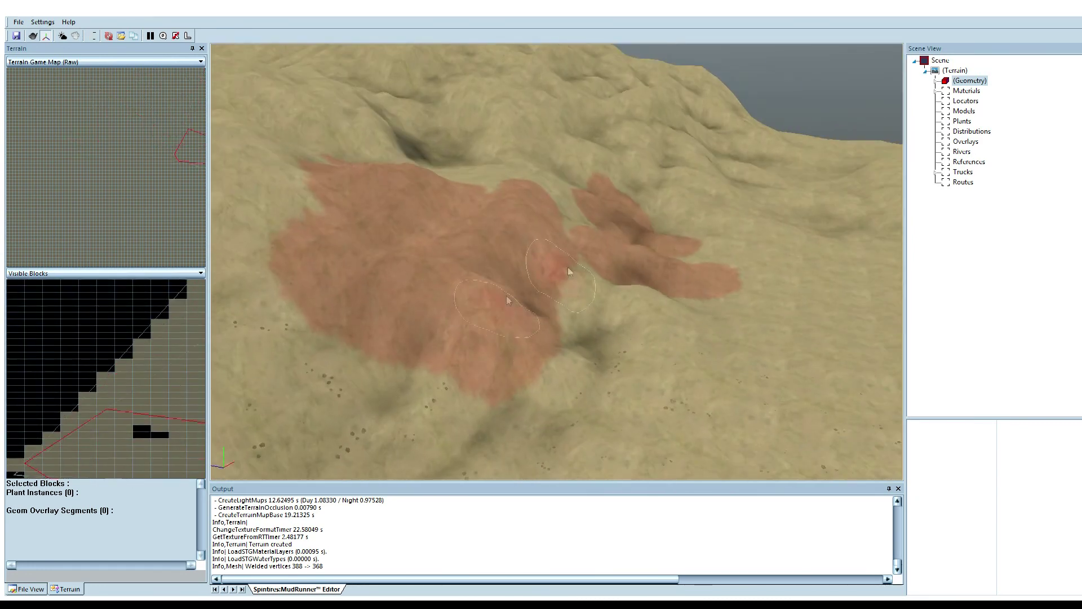
{"action": "key", "text": "ctrl+s"}
{"action": "left_click", "coordinate": [961, 70]}
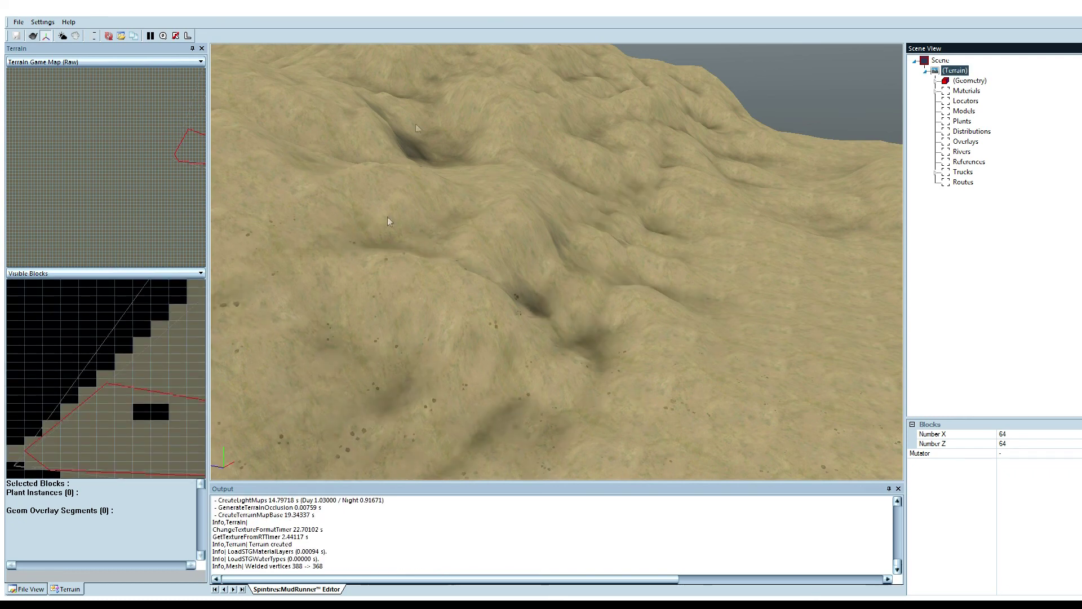
Sculpt the smooth shoulder and long crease at the hill's outer edge with Geometry brush strokes
{"action": "middle_click_drag", "start_coordinate": [387, 217], "coordinate": [702, 186]}
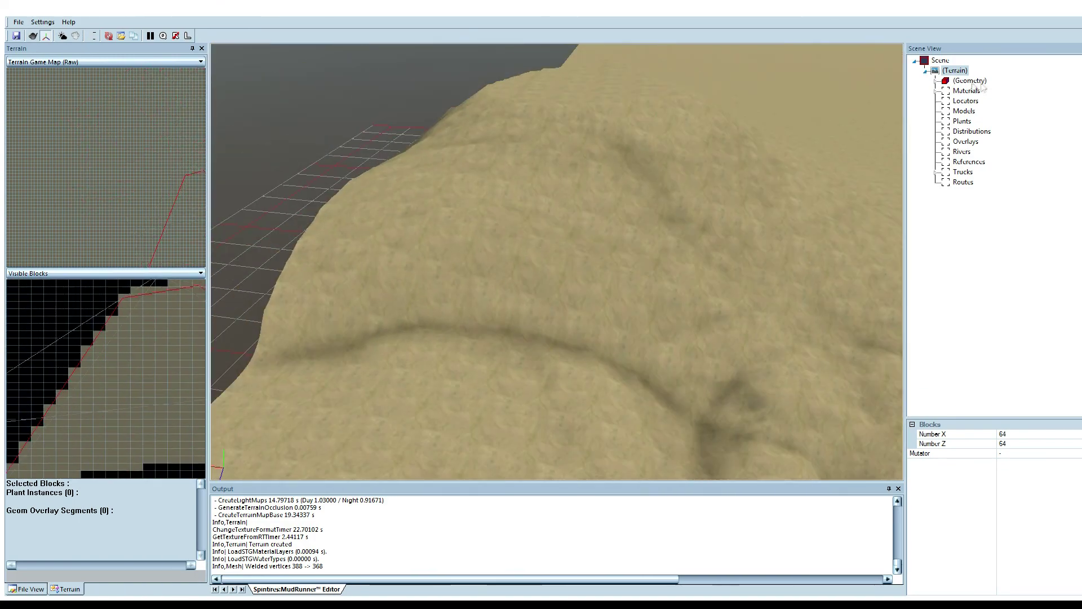
{"action": "left_click", "coordinate": [970, 82]}
{"action": "middle_click_drag", "start_coordinate": [491, 263], "coordinate": [521, 267]}
{"action": "mouse_move", "coordinate": [405, 291]}
{"action": "left_mouse_down"}
{"action": "mouse_move", "coordinate": [350, 314]}
{"action": "mouse_move", "coordinate": [391, 355]}
{"action": "mouse_move", "coordinate": [542, 295]}
{"action": "mouse_move", "coordinate": [508, 195]}
{"action": "mouse_move", "coordinate": [668, 214]}
{"action": "mouse_move", "coordinate": [591, 351]}
{"action": "left_mouse_up"}
{"action": "mouse_move", "coordinate": [590, 352]}
{"action": "middle_mouse_down"}
{"action": "mouse_move", "coordinate": [489, 304]}
{"action": "mouse_move", "coordinate": [496, 278]}
{"action": "middle_mouse_up"}
{"action": "mouse_move", "coordinate": [496, 278]}
{"action": "left_mouse_down"}
{"action": "mouse_move", "coordinate": [620, 269]}
{"action": "mouse_move", "coordinate": [561, 311]}
{"action": "mouse_move", "coordinate": [690, 350]}
{"action": "left_mouse_up"}
{"action": "mouse_move", "coordinate": [688, 346]}
{"action": "middle_mouse_down"}
{"action": "mouse_move", "coordinate": [439, 247]}
{"action": "mouse_move", "coordinate": [485, 293]}
{"action": "middle_mouse_up"}
{"action": "left_click_drag", "start_coordinate": [485, 293], "coordinate": [811, 102]}
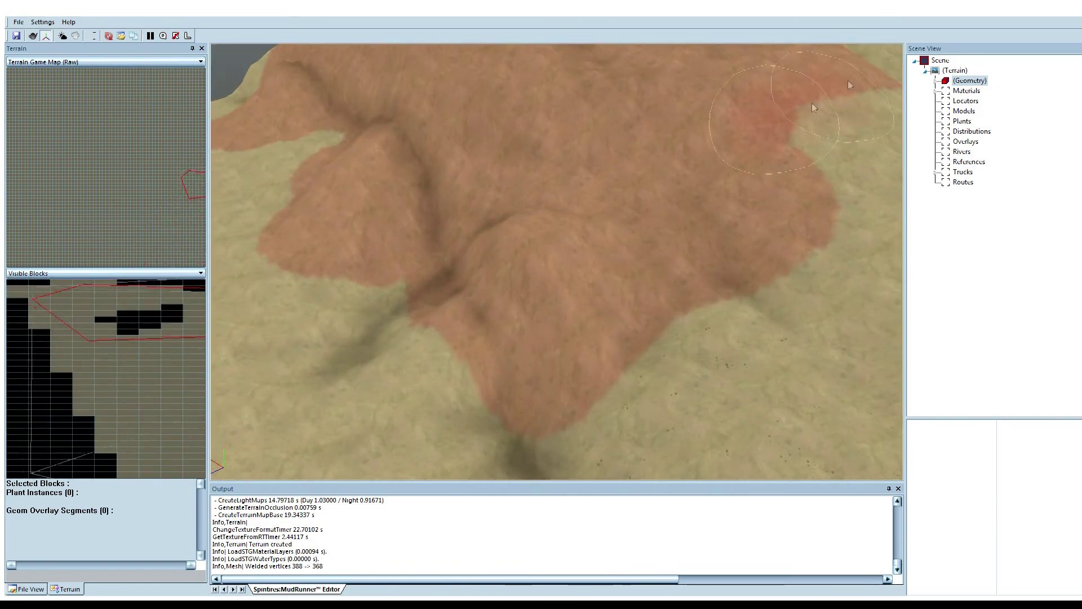
Extend the Geometry sculpting across the hill's flank above the long crease toward the summit
{"action": "mouse_move", "coordinate": [539, 214]}
{"action": "middle_mouse_down"}
{"action": "mouse_move", "coordinate": [513, 248]}
{"action": "mouse_move", "coordinate": [430, 193]}
{"action": "mouse_move", "coordinate": [411, 141]}
{"action": "mouse_move", "coordinate": [834, 335]}
{"action": "mouse_move", "coordinate": [445, 319]}
{"action": "mouse_move", "coordinate": [817, 79]}
{"action": "mouse_move", "coordinate": [877, 106]}
{"action": "mouse_move", "coordinate": [392, 229]}
{"action": "mouse_move", "coordinate": [496, 290]}
{"action": "mouse_move", "coordinate": [526, 231]}
{"action": "mouse_move", "coordinate": [496, 318]}
{"action": "mouse_move", "coordinate": [745, 314]}
{"action": "mouse_move", "coordinate": [437, 278]}
{"action": "middle_mouse_up"}
{"action": "left_click_drag", "start_coordinate": [418, 327], "coordinate": [454, 300]}
{"action": "left_click_drag", "start_coordinate": [640, 389], "coordinate": [547, 203]}
{"action": "mouse_move", "coordinate": [546, 198]}
{"action": "middle_mouse_down"}
{"action": "mouse_move", "coordinate": [549, 291]}
{"action": "mouse_move", "coordinate": [578, 308]}
{"action": "mouse_move", "coordinate": [544, 251]}
{"action": "middle_mouse_up"}
{"action": "left_click_drag", "start_coordinate": [544, 251], "coordinate": [533, 318]}
{"action": "mouse_move", "coordinate": [539, 283]}
{"action": "middle_mouse_down"}
{"action": "mouse_move", "coordinate": [570, 230]}
{"action": "mouse_move", "coordinate": [505, 278]}
{"action": "mouse_move", "coordinate": [546, 304]}
{"action": "mouse_move", "coordinate": [536, 174]}
{"action": "mouse_move", "coordinate": [558, 172]}
{"action": "mouse_move", "coordinate": [350, 173]}
{"action": "mouse_move", "coordinate": [355, 148]}
{"action": "mouse_move", "coordinate": [459, 169]}
{"action": "mouse_move", "coordinate": [671, 294]}
{"action": "mouse_move", "coordinate": [483, 213]}
{"action": "mouse_move", "coordinate": [550, 174]}
{"action": "mouse_move", "coordinate": [592, 237]}
{"action": "middle_mouse_up"}
{"action": "mouse_move", "coordinate": [592, 237]}
{"action": "left_mouse_down"}
{"action": "mouse_move", "coordinate": [623, 310]}
{"action": "mouse_move", "coordinate": [778, 330]}
{"action": "mouse_move", "coordinate": [722, 260]}
{"action": "left_mouse_up"}
{"action": "mouse_move", "coordinate": [722, 259]}
{"action": "middle_mouse_down"}
{"action": "mouse_move", "coordinate": [641, 296]}
{"action": "mouse_move", "coordinate": [592, 277]}
{"action": "middle_mouse_up"}
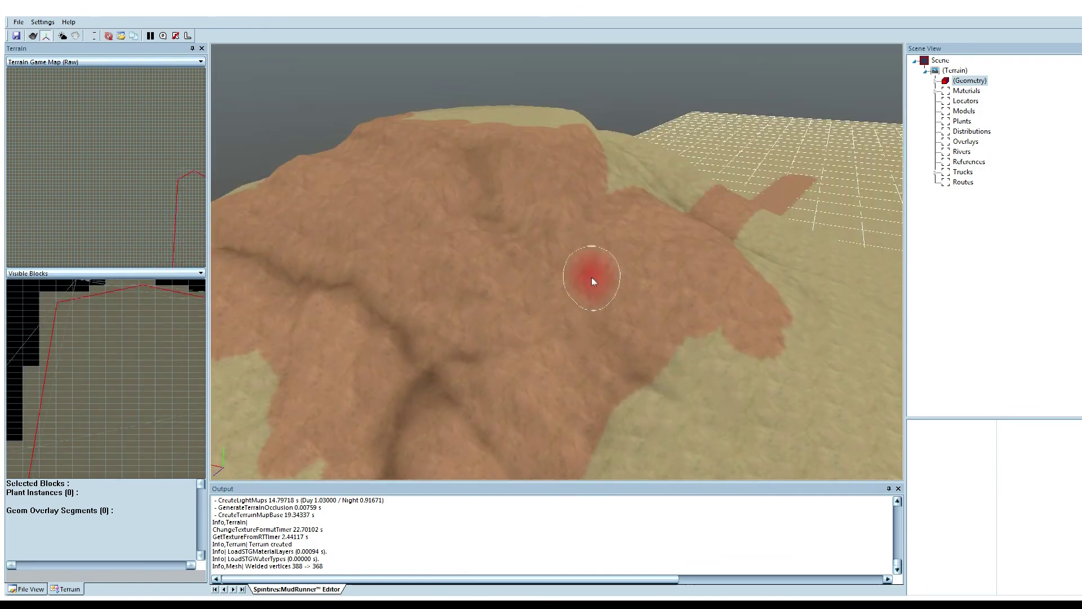
Sculpt the remaining smooth lower flank of the hill with the Geometry brush and rebuild the terrain
{"action": "left_click_drag", "start_coordinate": [592, 277], "coordinate": [742, 377]}
{"action": "mouse_move", "coordinate": [743, 376]}
{"action": "middle_mouse_down"}
{"action": "mouse_move", "coordinate": [619, 298]}
{"action": "mouse_move", "coordinate": [643, 288]}
{"action": "middle_mouse_up"}
{"action": "left_click_drag", "start_coordinate": [642, 284], "coordinate": [789, 411]}
{"action": "mouse_move", "coordinate": [789, 412]}
{"action": "middle_mouse_down"}
{"action": "mouse_move", "coordinate": [503, 293]}
{"action": "mouse_move", "coordinate": [449, 246]}
{"action": "middle_mouse_up"}
{"action": "left_click_drag", "start_coordinate": [449, 246], "coordinate": [581, 265]}
{"action": "mouse_move", "coordinate": [582, 265]}
{"action": "middle_mouse_down"}
{"action": "mouse_move", "coordinate": [812, 427]}
{"action": "mouse_move", "coordinate": [442, 213]}
{"action": "mouse_move", "coordinate": [682, 251]}
{"action": "mouse_move", "coordinate": [529, 254]}
{"action": "middle_mouse_up"}
{"action": "right_click", "coordinate": [955, 71]}
{"action": "left_click", "coordinate": [528, 253]}
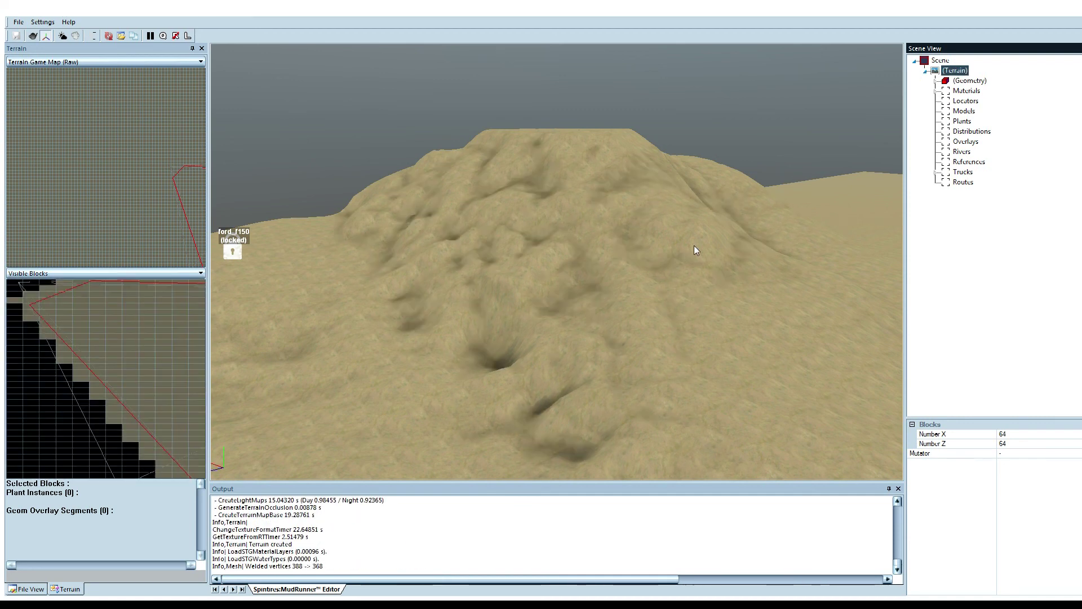
{"action": "middle_click_drag", "start_coordinate": [695, 249], "coordinate": [598, 292], "text": "alt"}
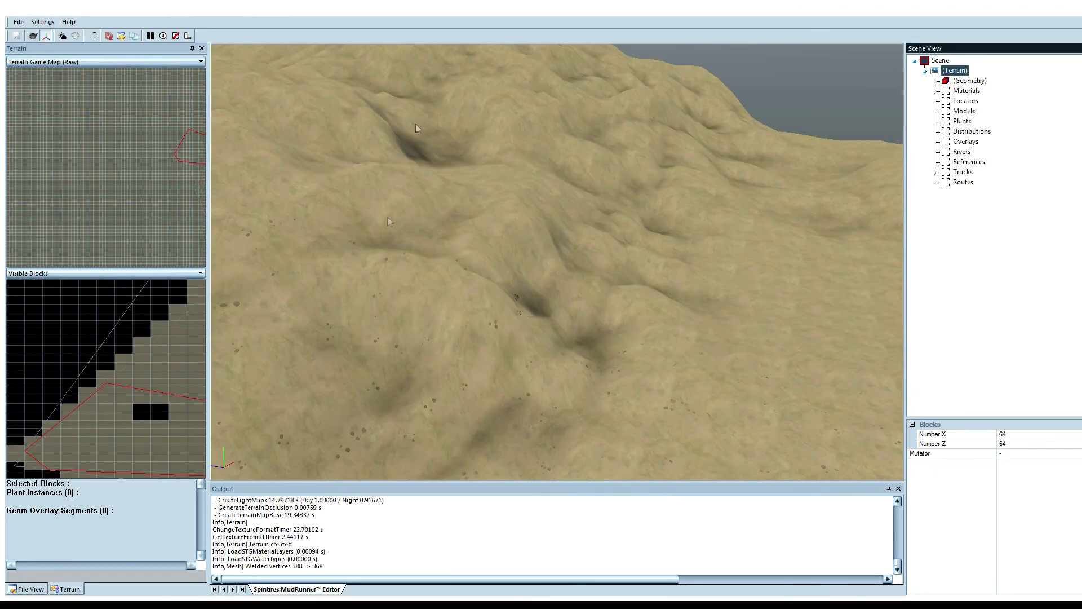
{"action": "mouse_move", "coordinate": [532, 356]}
{"action": "middle_mouse_down", "text": "alt"}
{"action": "mouse_move", "coordinate": [523, 339]}
{"action": "mouse_move", "coordinate": [433, 342]}
{"action": "mouse_move", "coordinate": [568, 340]}
{"action": "mouse_move", "coordinate": [563, 353]}
{"action": "mouse_move", "coordinate": [506, 348]}
{"action": "mouse_move", "coordinate": [498, 363]}
{"action": "mouse_move", "coordinate": [462, 354]}
{"action": "mouse_move", "coordinate": [418, 336]}
{"action": "mouse_move", "coordinate": [302, 244]}
{"action": "mouse_move", "coordinate": [350, 333]}
{"action": "mouse_move", "coordinate": [483, 337]}
{"action": "mouse_move", "coordinate": [534, 323]}
{"action": "mouse_move", "coordinate": [523, 314]}
{"action": "mouse_move", "coordinate": [661, 330]}
{"action": "mouse_move", "coordinate": [620, 224]}
{"action": "mouse_move", "coordinate": [519, 242]}
{"action": "mouse_move", "coordinate": [517, 230]}
{"action": "mouse_move", "coordinate": [508, 246]}
{"action": "middle_mouse_up", "text": "alt"}
{"action": "middle_click_drag", "start_coordinate": [451, 346], "coordinate": [401, 342], "text": "alt"}
{"action": "mouse_move", "coordinate": [402, 342]}
{"action": "right_mouse_down"}
{"action": "mouse_move", "coordinate": [477, 347]}
{"action": "mouse_move", "coordinate": [516, 287]}
{"action": "mouse_move", "coordinate": [635, 232]}
{"action": "mouse_move", "coordinate": [677, 238]}
{"action": "mouse_move", "coordinate": [666, 264]}
{"action": "mouse_move", "coordinate": [674, 254]}
{"action": "mouse_move", "coordinate": [710, 280]}
{"action": "right_mouse_up"}
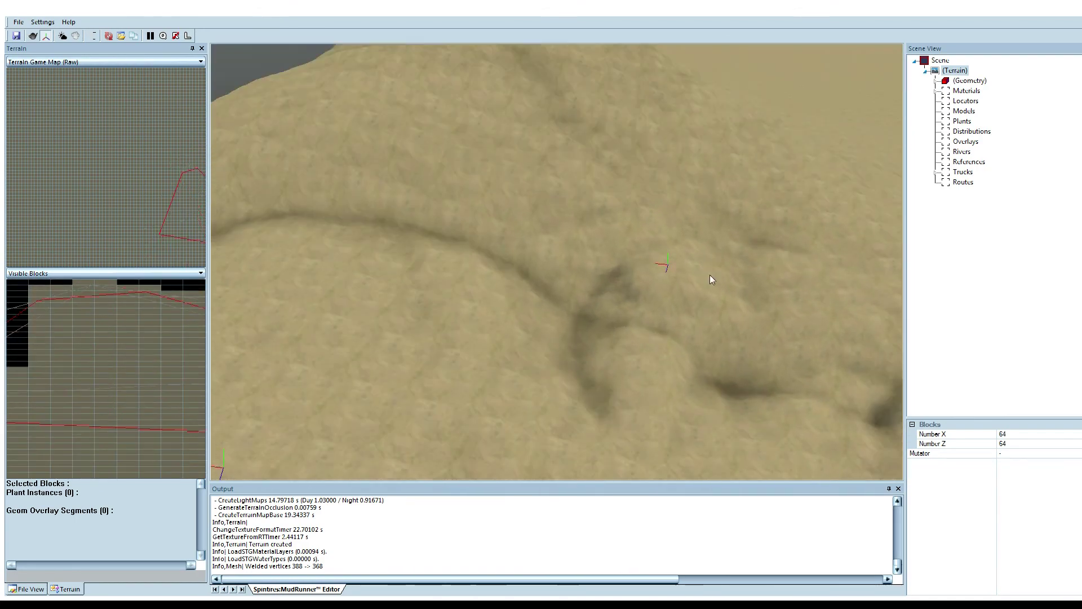